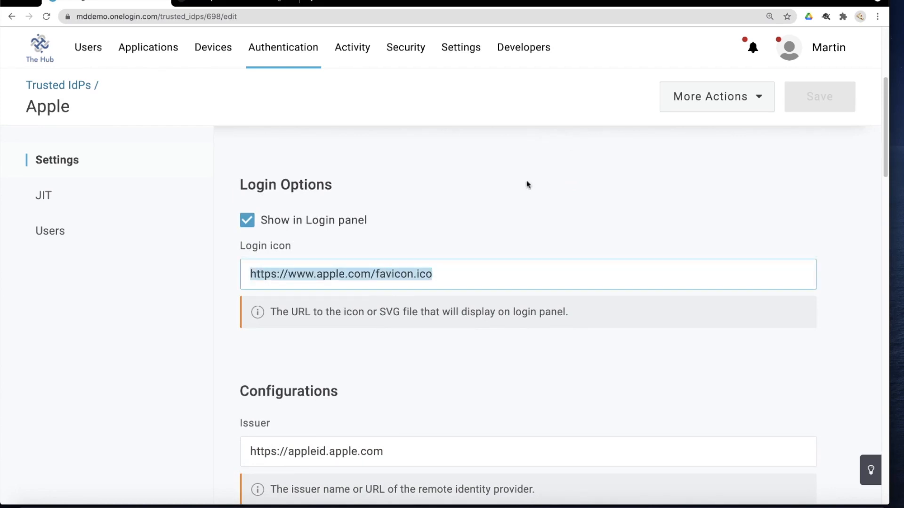
Step: Examine the Apple trusted IdP's issuer, email domain, sign-in and user attribute settings
scroll(525, 208, "down", 3)
scroll(526, 210, "down", 1)
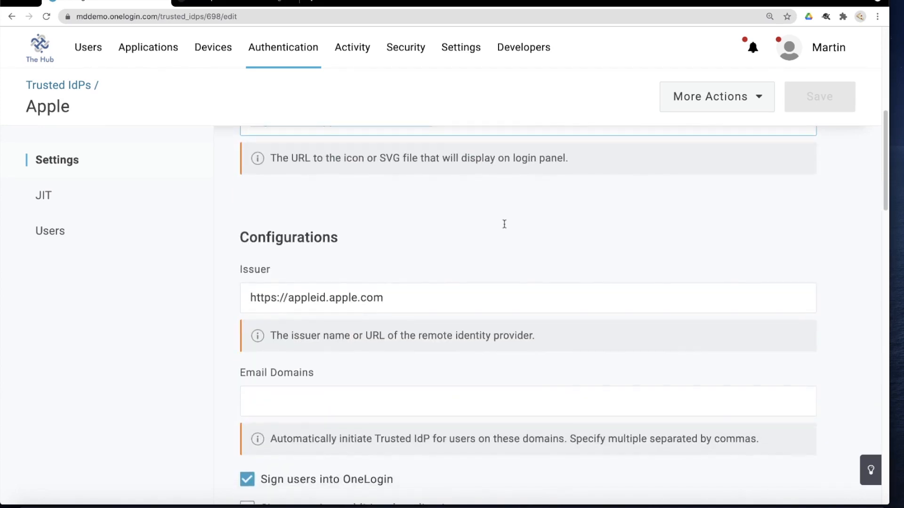
left_click_drag(414, 296, 248, 296)
scroll(555, 208, "down", 4)
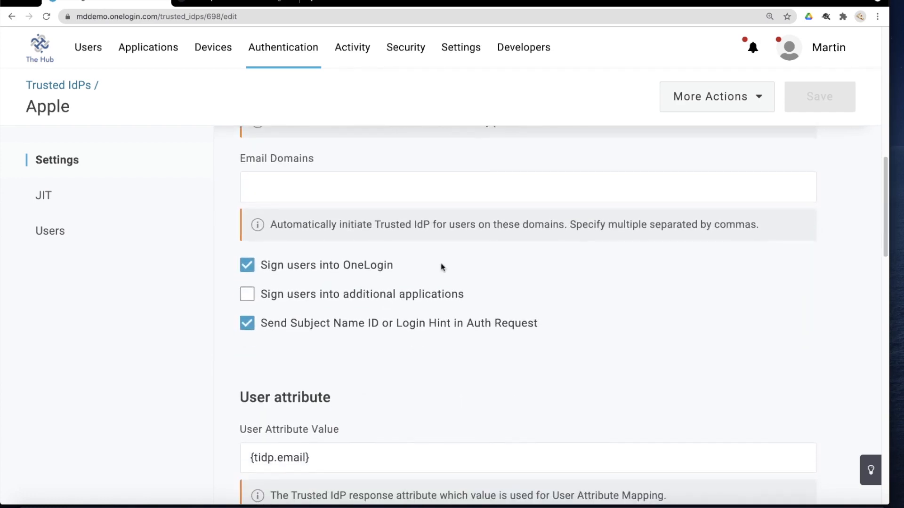
scroll(442, 262, "down", 4)
left_click(316, 277)
left_click_drag(316, 276, 228, 282)
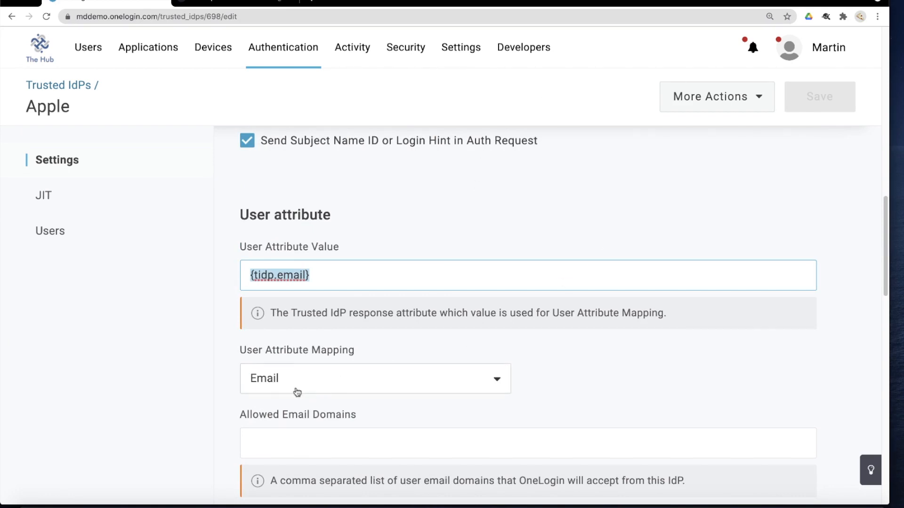
scroll(465, 255, "down", 2)
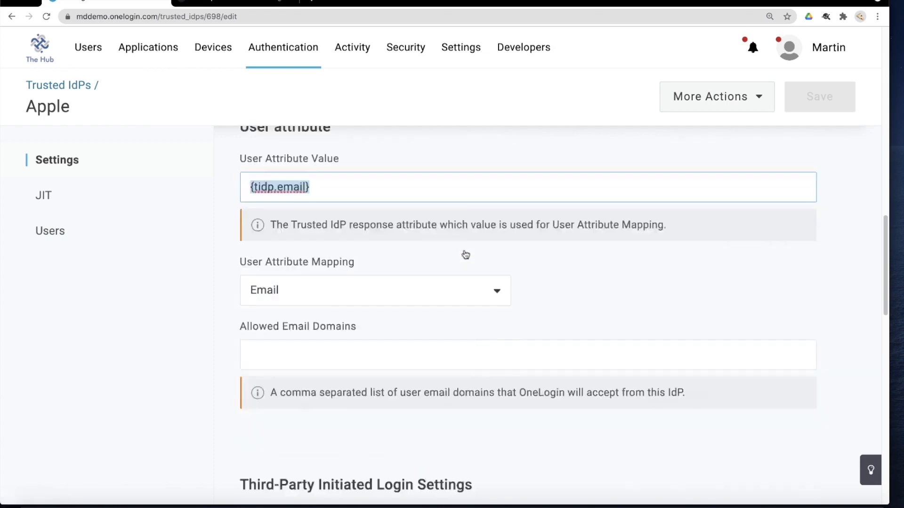
scroll(466, 254, "down", 12)
Step: Examine the OIDC configuration's authentication endpoint, token endpoint, token auth method, user information endpoint and scopes
left_click_drag(498, 300, 240, 306)
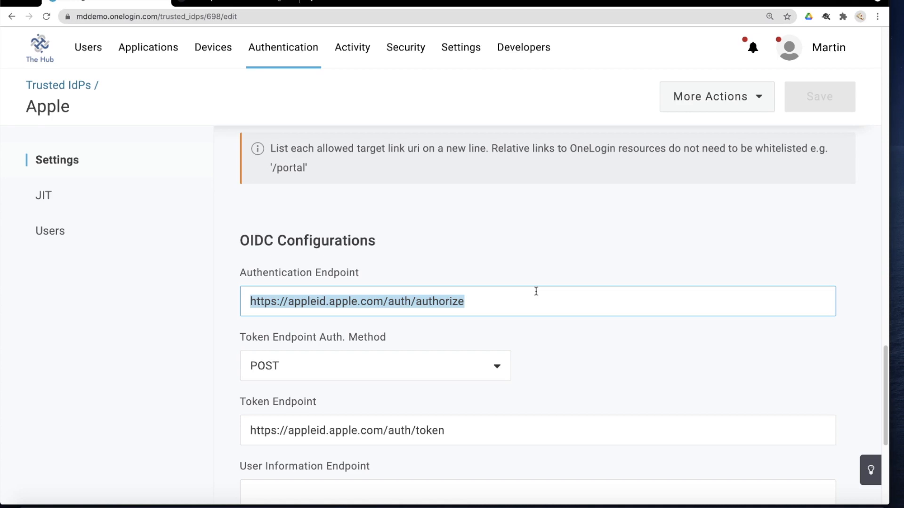
left_click(449, 429)
left_click_drag(448, 429, 243, 430)
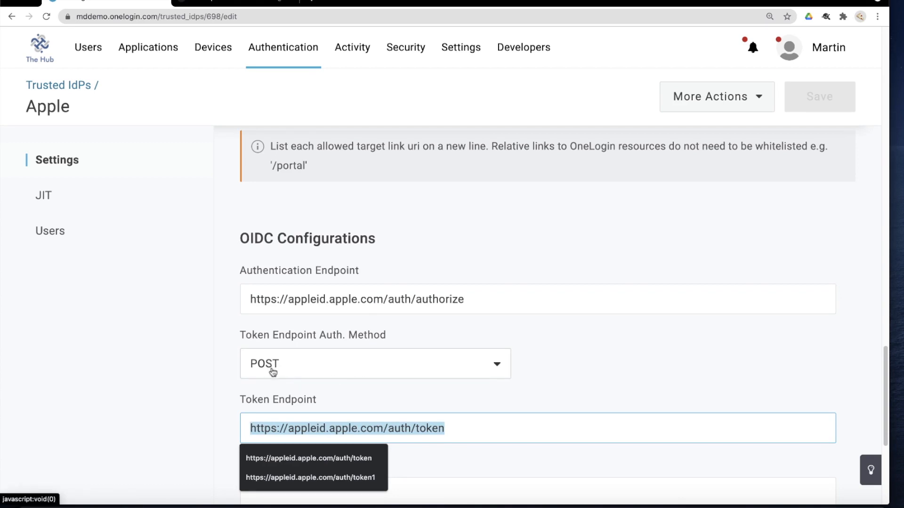
left_click(625, 354)
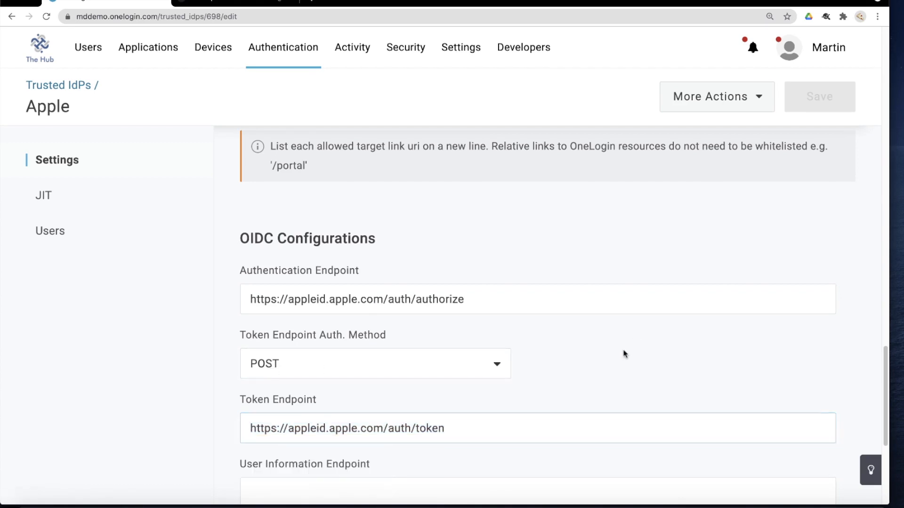
scroll(624, 354, "down", 1)
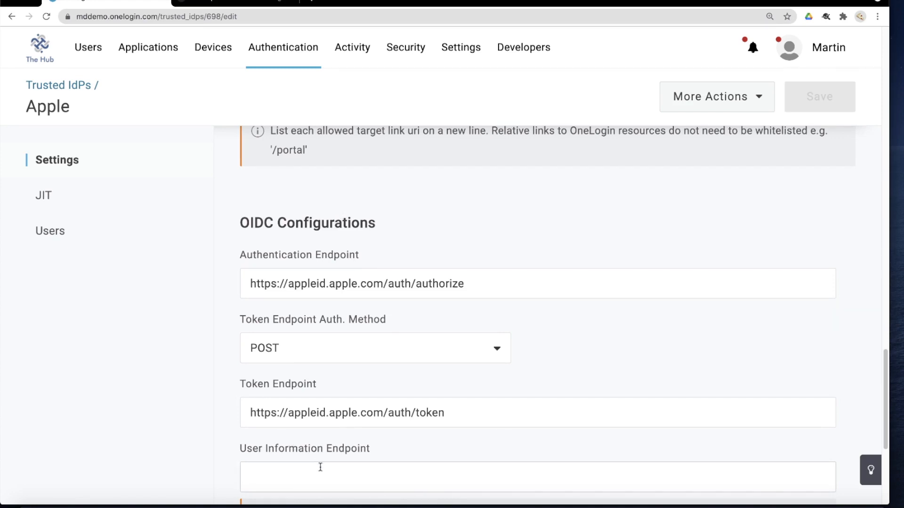
scroll(434, 347, "down", 1)
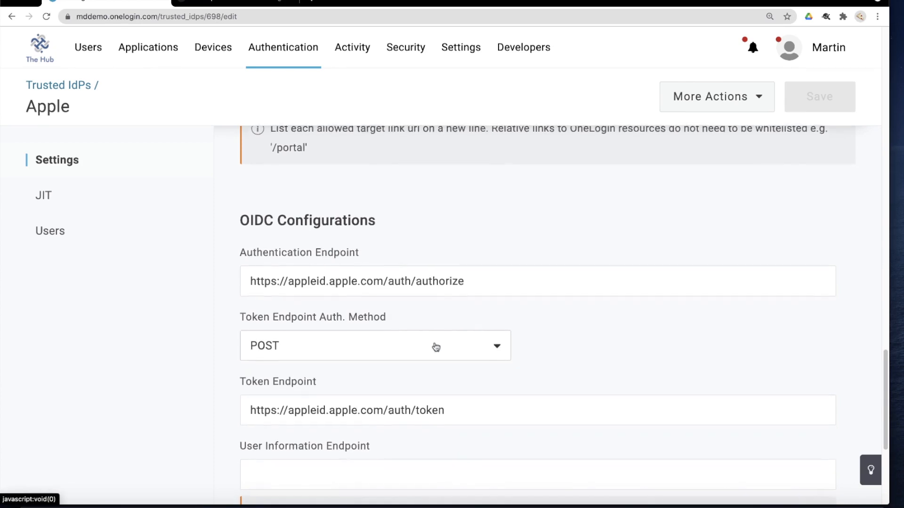
scroll(435, 346, "down", 3)
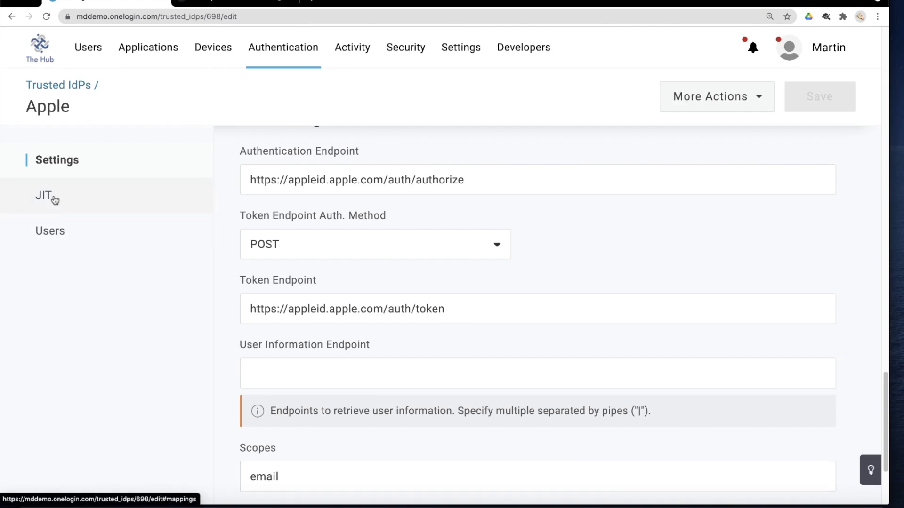
Step: Open the JIT provisioning settings and examine the TIDP values mapped to Email, Firstname and Lastname
left_click(55, 200)
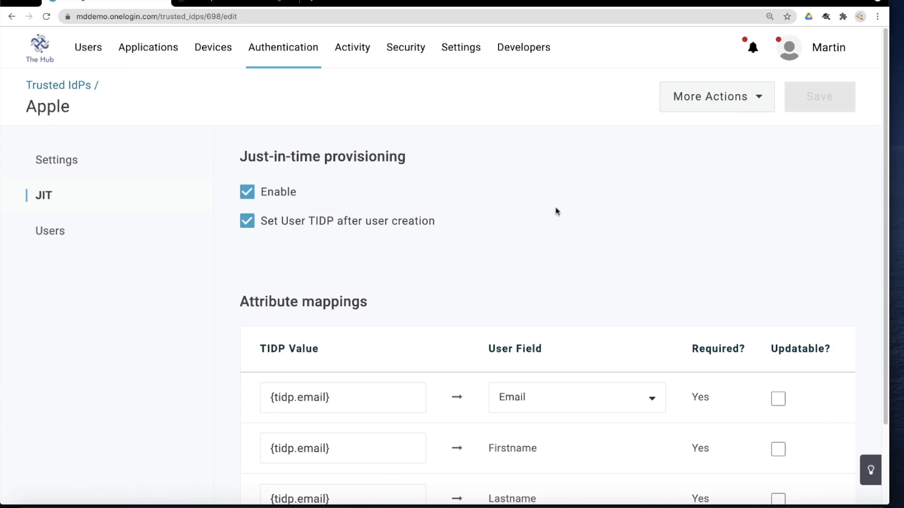
scroll(542, 240, "down", 1)
scroll(539, 239, "down", 2)
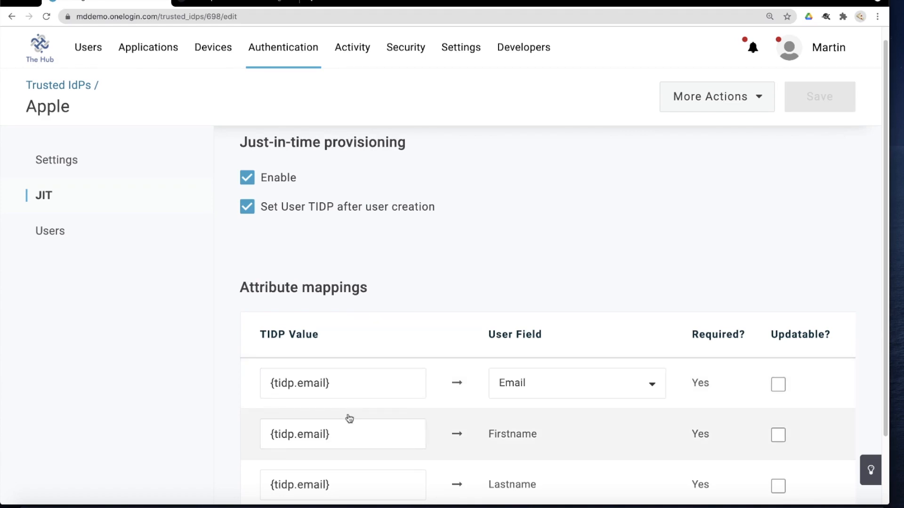
scroll(349, 419, "down", 1)
left_click_drag(299, 415, 320, 414)
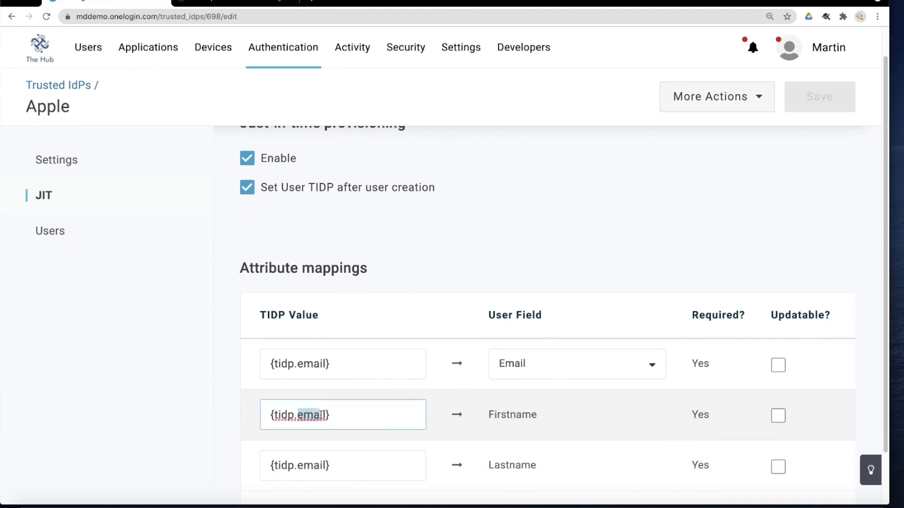
left_click_drag(297, 465, 331, 464)
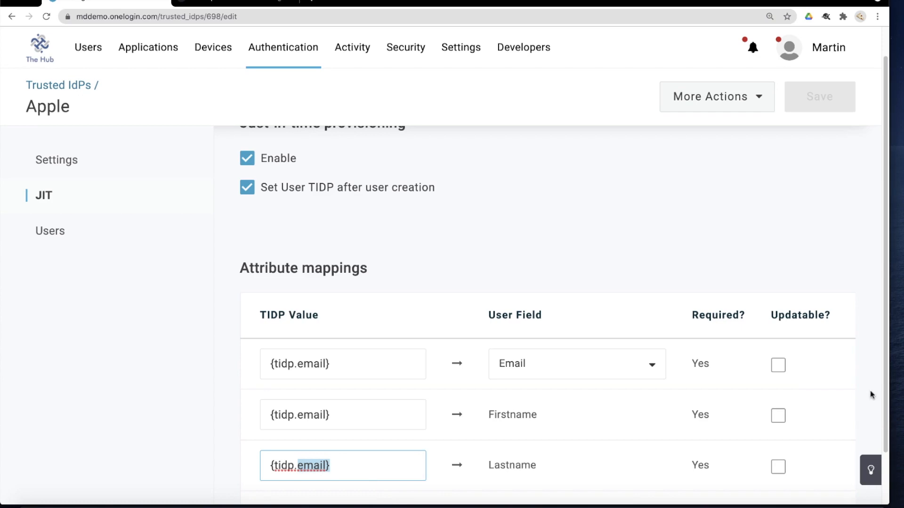
Step: Open the Firstname mapping's transform, review how it splits the email attribute, and close it without saving
scroll(614, 251, "down", 1)
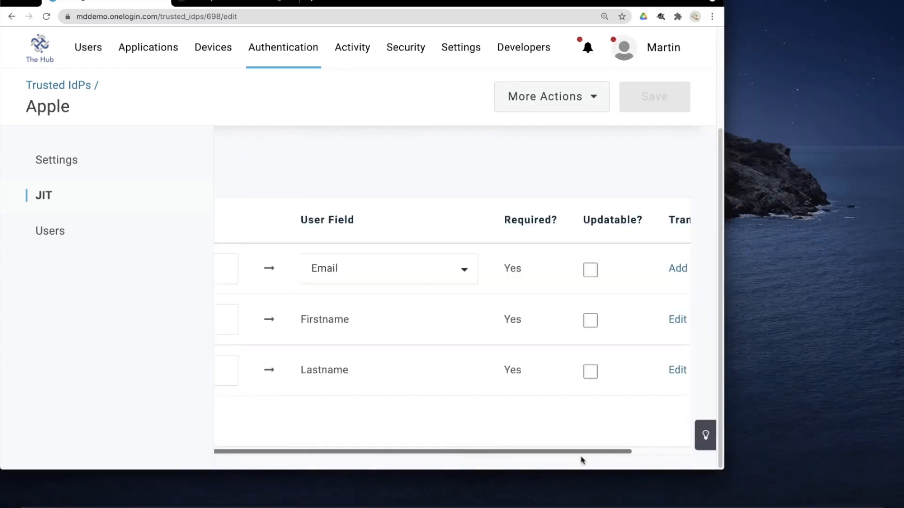
scroll(582, 460, "right", 3)
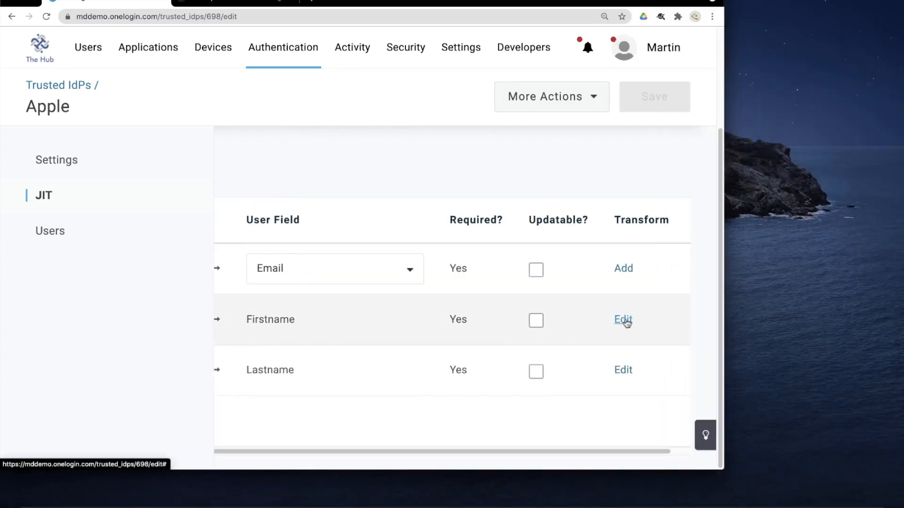
left_click(625, 321)
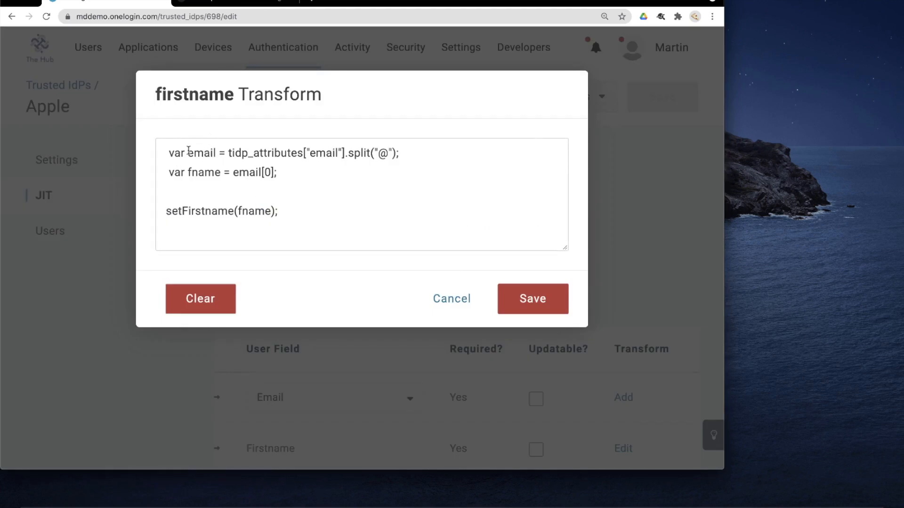
left_click_drag(228, 153, 299, 154)
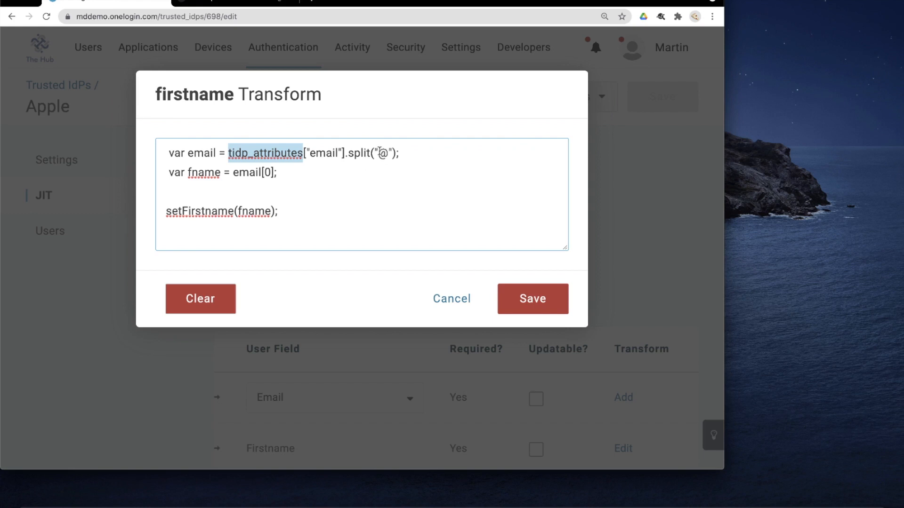
left_click(273, 173)
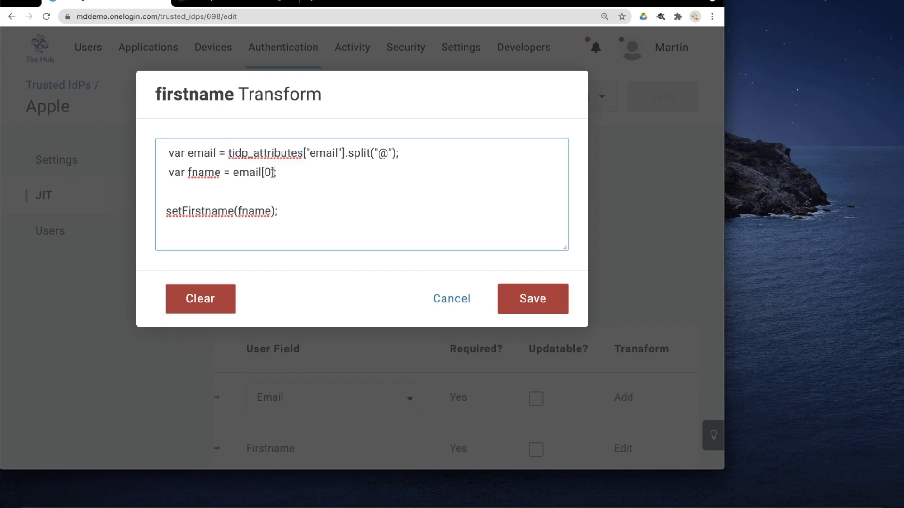
left_click_drag(273, 172, 235, 172)
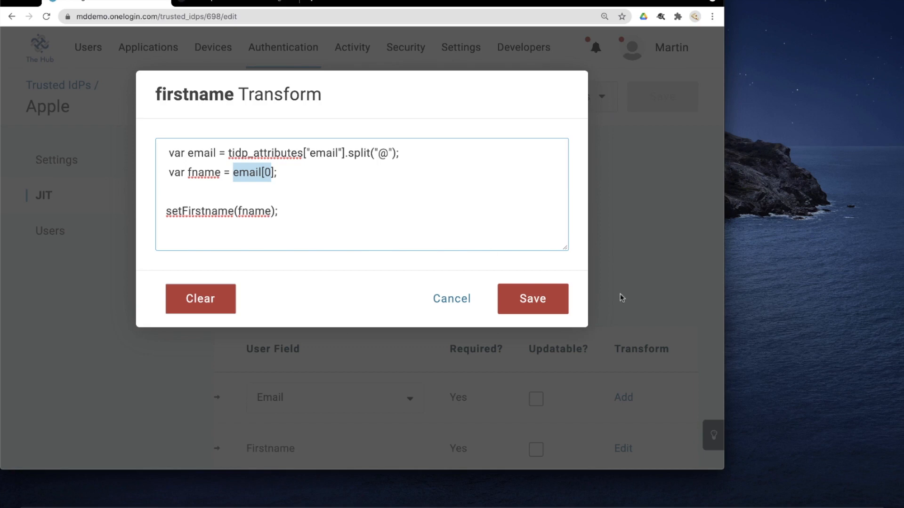
left_click(463, 301)
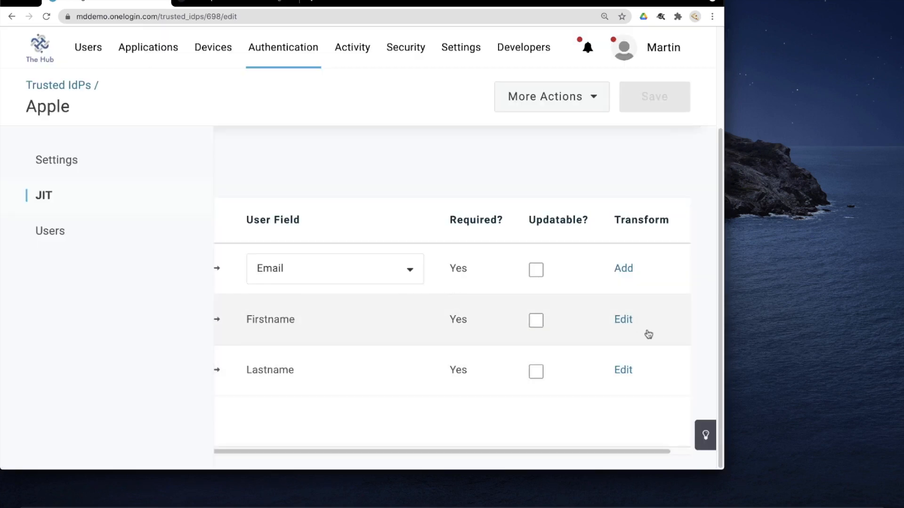
Step: Open the Lastname mapping's transform and review which part of the split email it uses
left_click(624, 370)
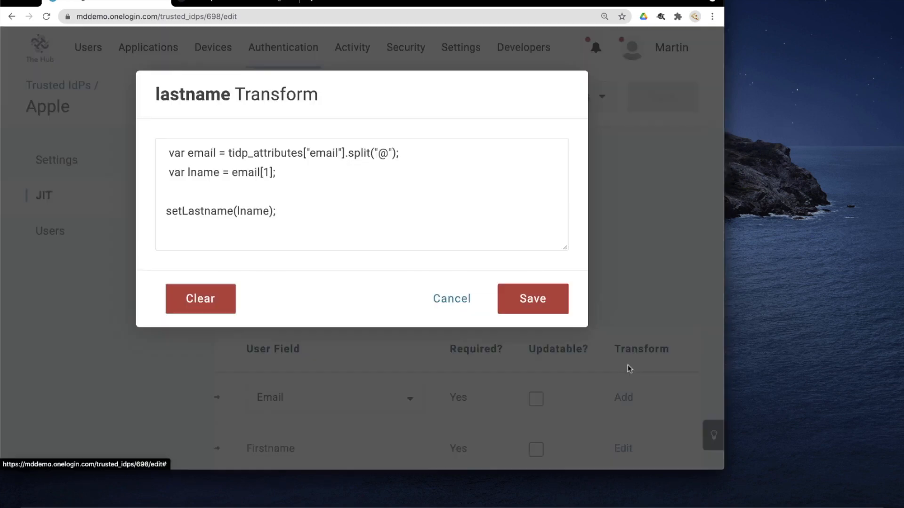
left_click_drag(292, 171, 165, 150)
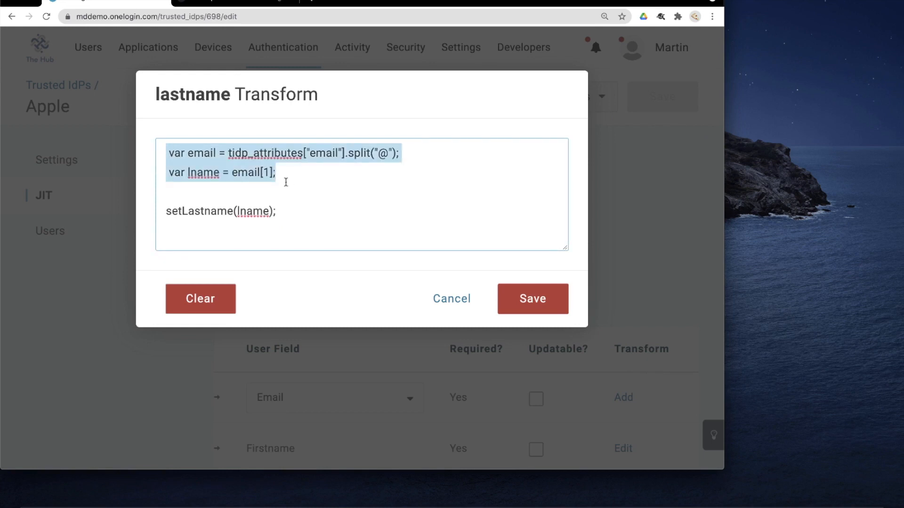
left_click(265, 174)
double_click(265, 172)
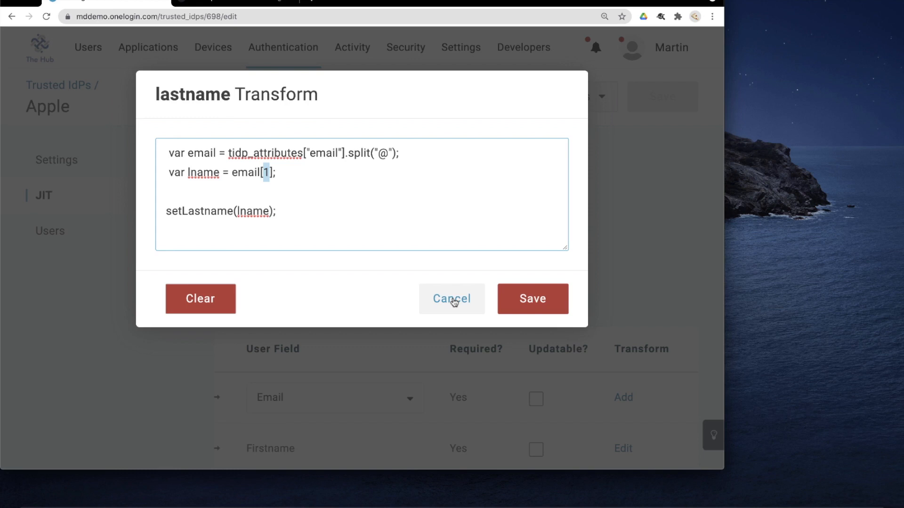
Step: Switch to the OneLogin login page in Firefox and sign in with Apple, entering the Apple ID e-mail and account password
key("ctrl+Right")
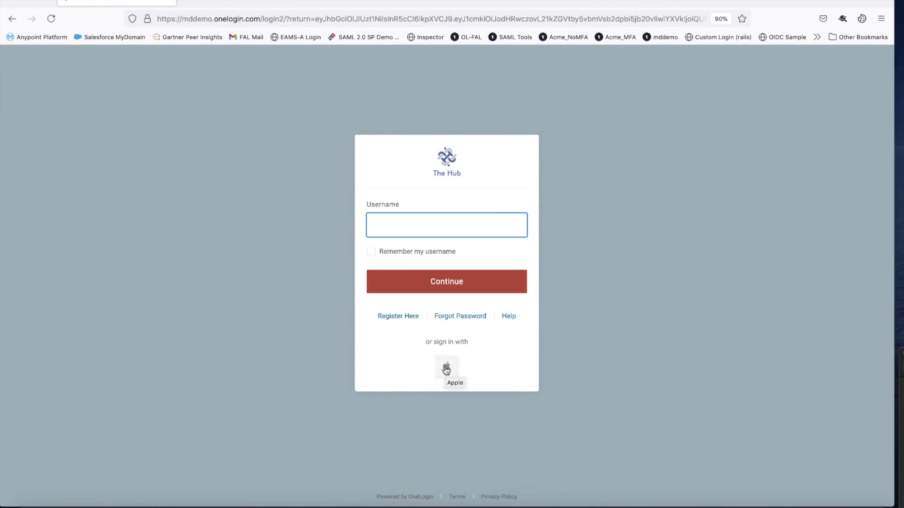
left_click(445, 369)
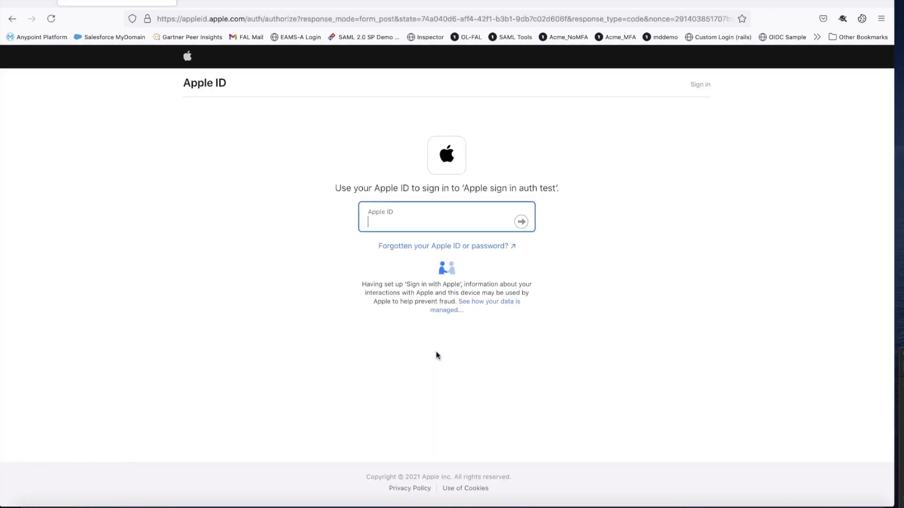
key("Return")
type("••••")
type("•••••")
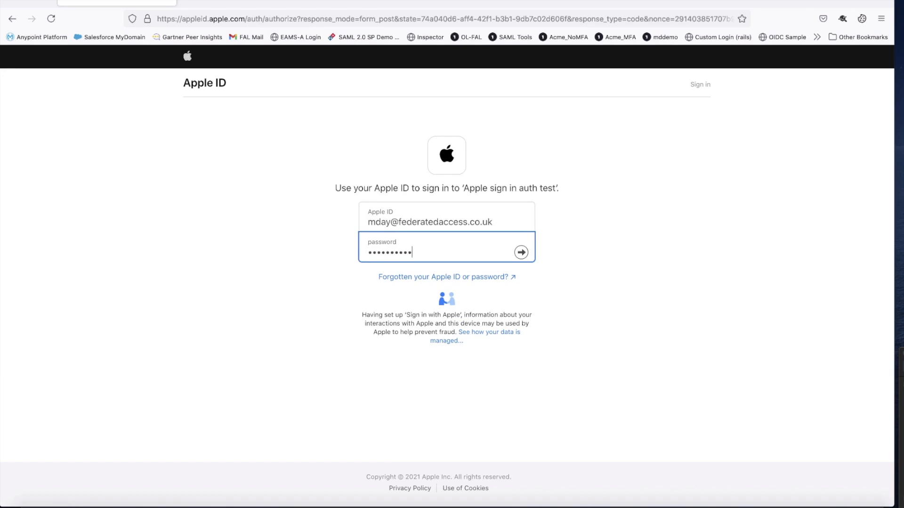
left_click(520, 253)
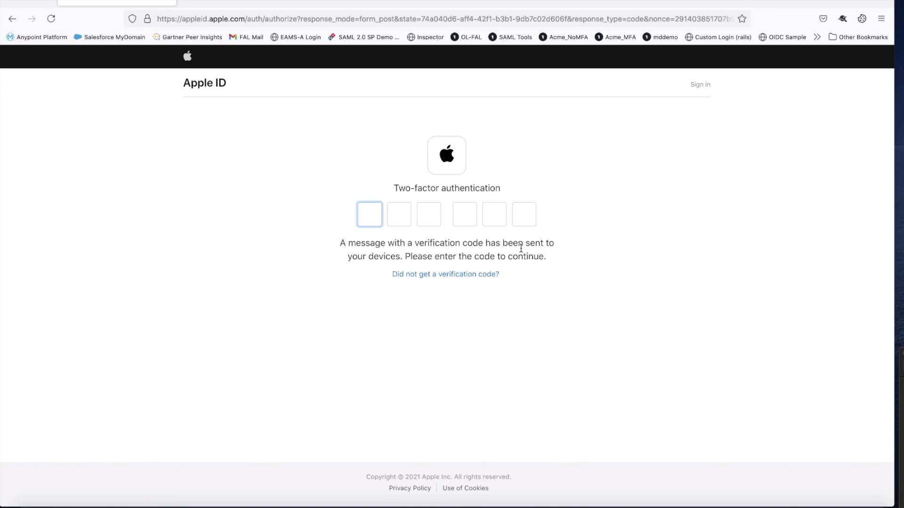
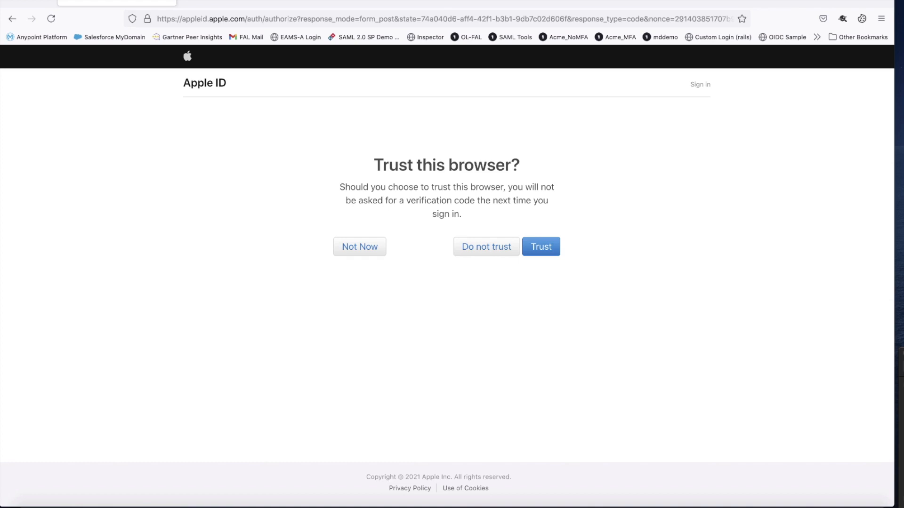
Step: Enter the two-factor verification code and choose not to trust this browser
left_click(489, 248)
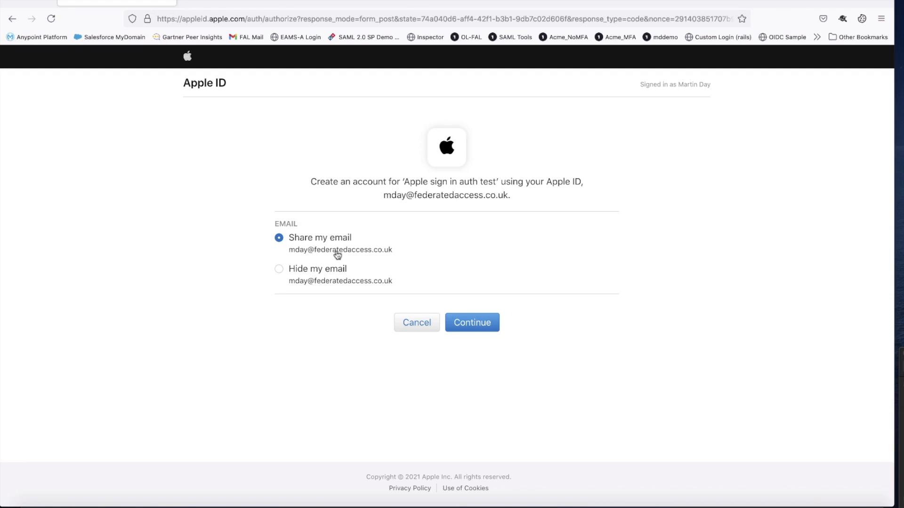
Step: Create the account for 'Apple sign in auth test' with the email shared, and accept the Terms and Conditions
left_click(279, 269)
left_click(278, 238)
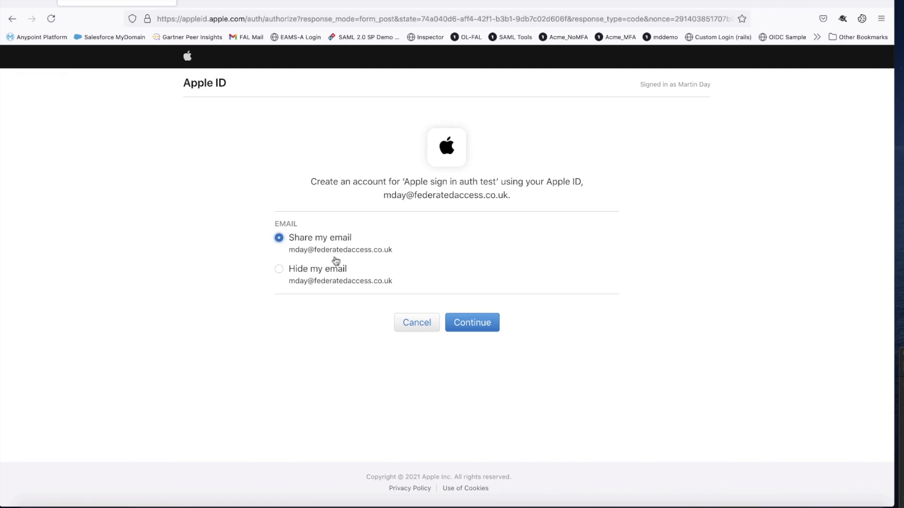
left_click(471, 324)
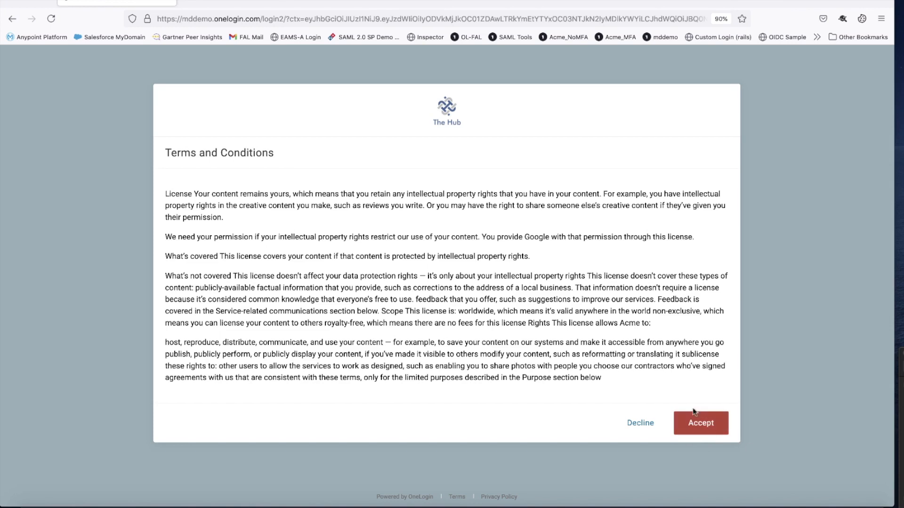
left_click(718, 425)
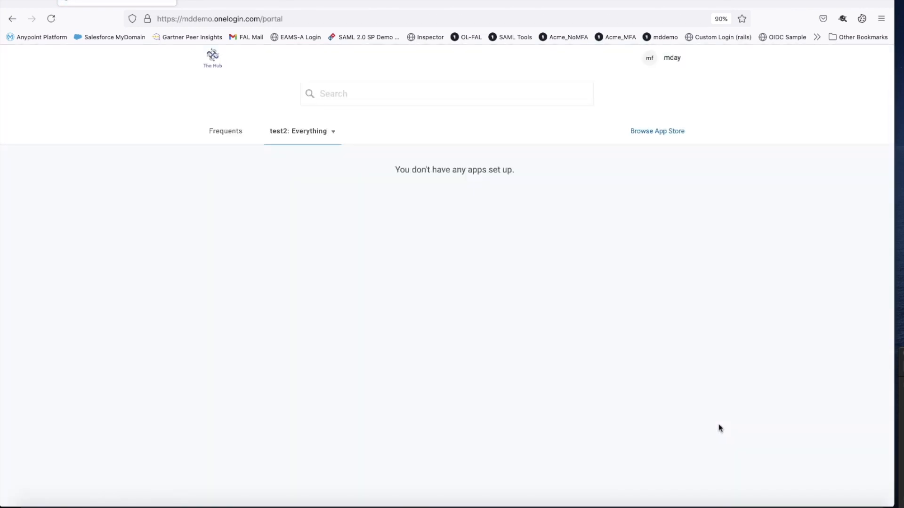
Step: Open the signed-in user's profile and examine the first and last name created from the email
left_click(673, 60)
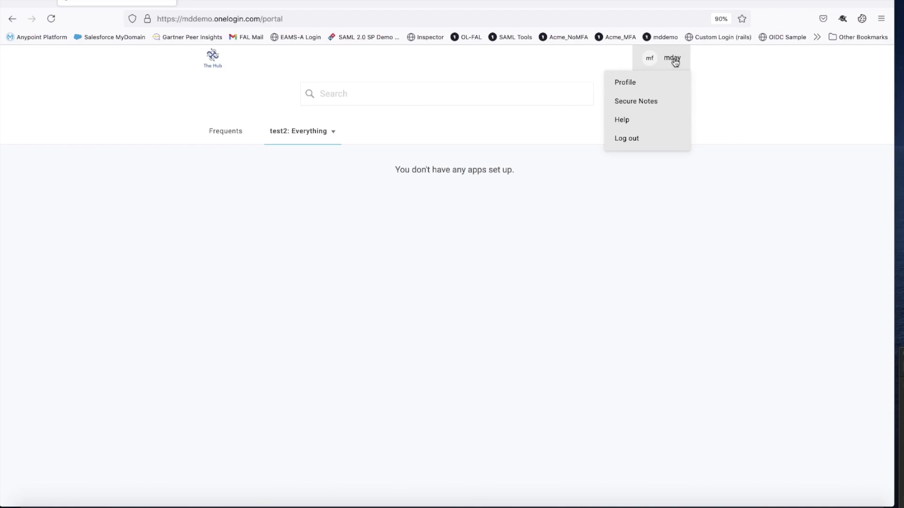
left_click(627, 85)
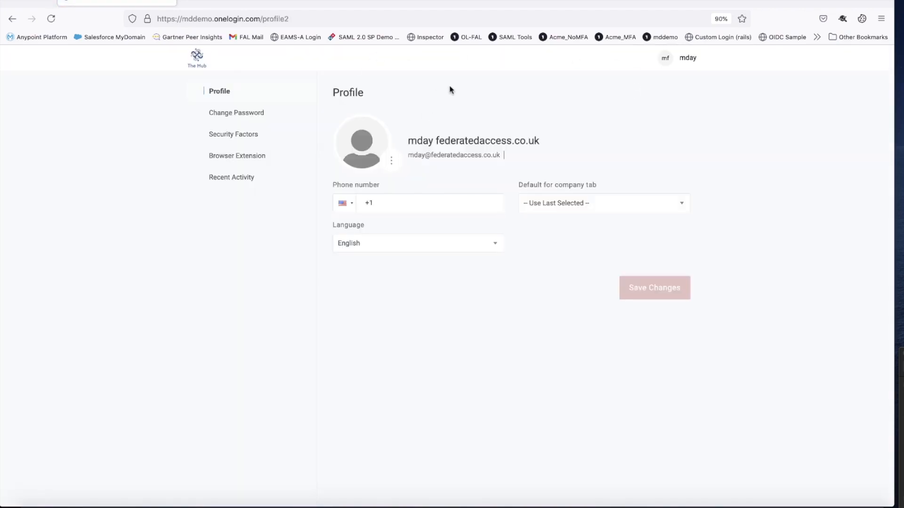
left_click_drag(432, 141, 557, 148)
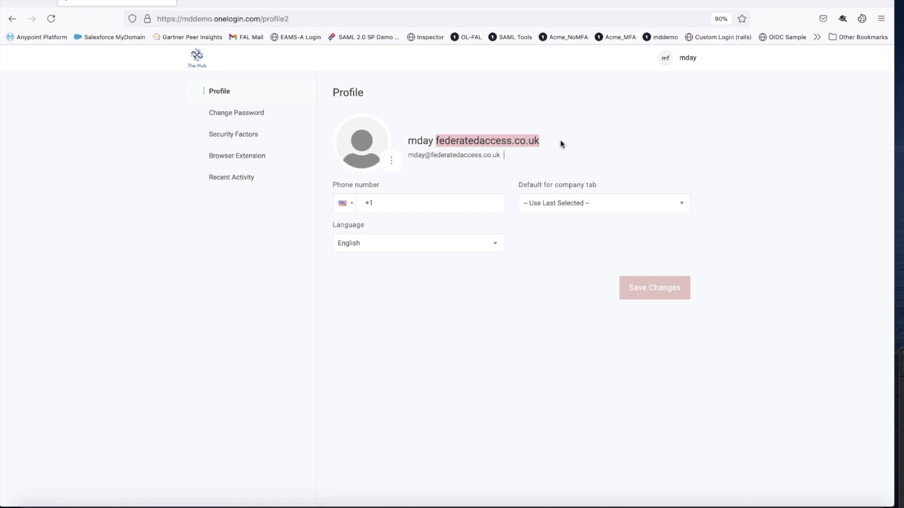
Step: Switch to Preview to view the screenshot of Apple's POST response with the user data
key("ctrl+Right")
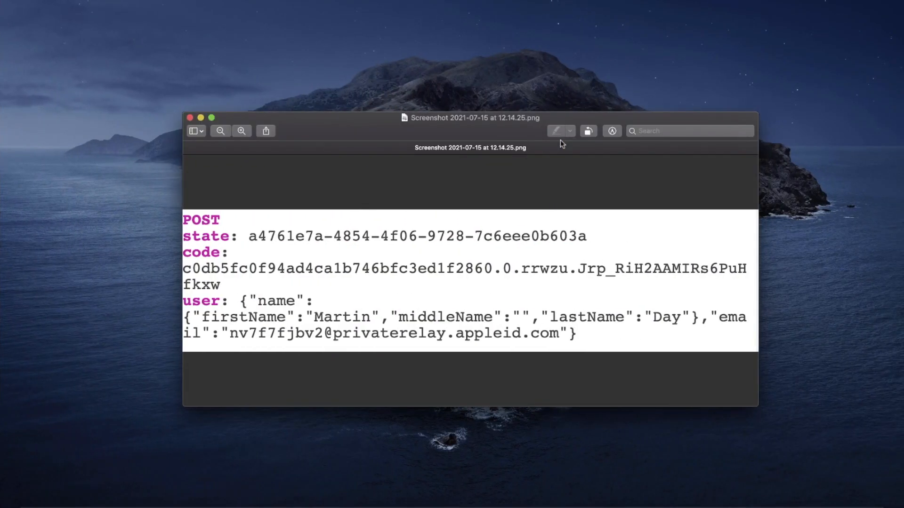